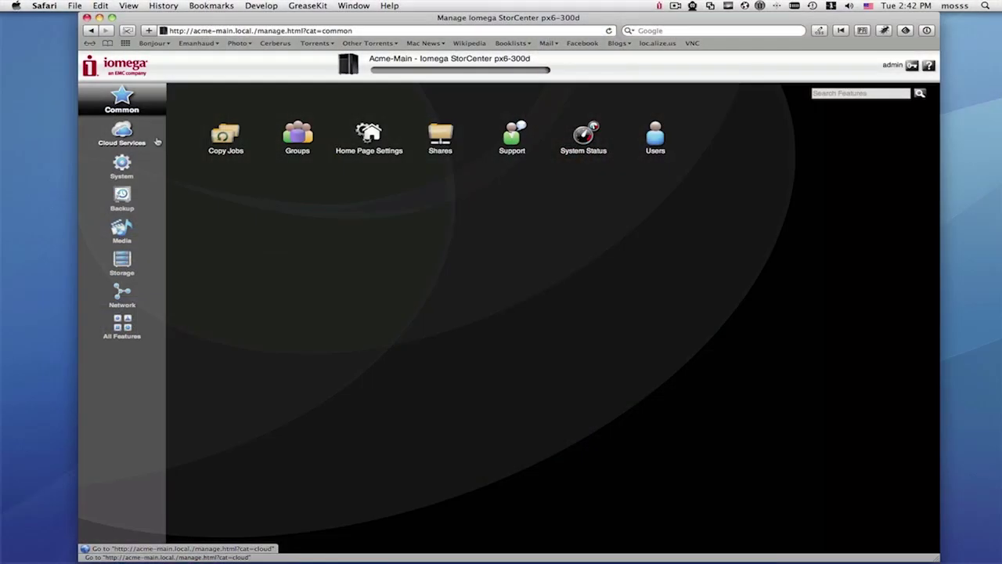
Step: Start creating a new personal cloud from Acme-Main's Cloud Services > Personal Cloud page
{"action": "left_click", "coordinate": [126, 134]}
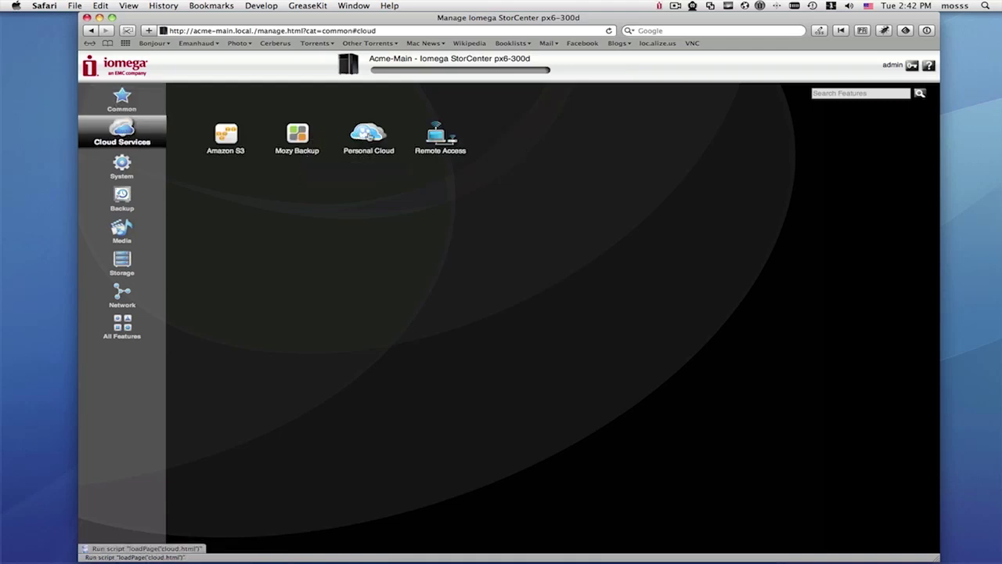
{"action": "left_click", "coordinate": [368, 136]}
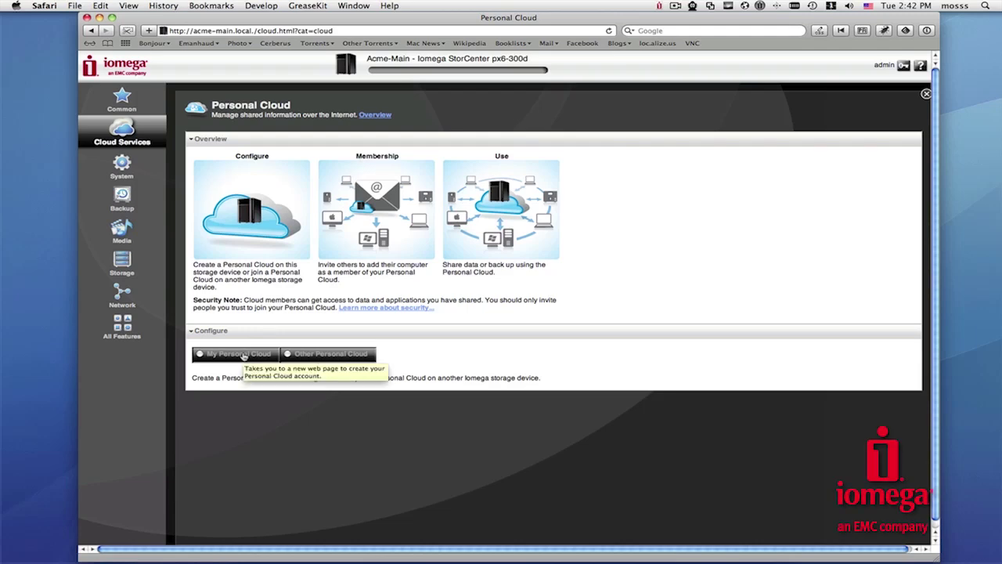
{"action": "left_click", "coordinate": [244, 356]}
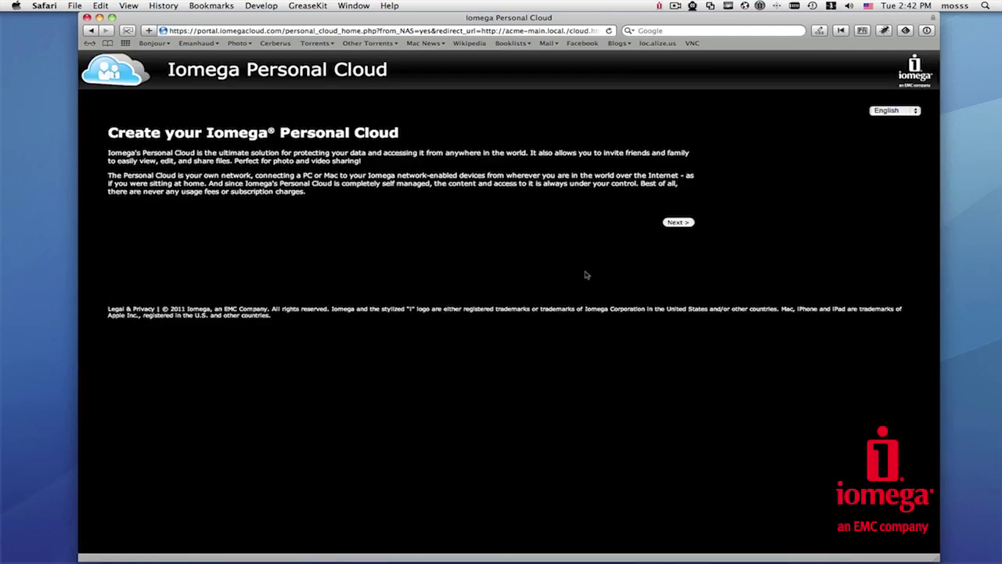
Step: Name the new personal cloud AcmeCloud, enter the owner's e-mail, accept the privacy notes, and submit
{"action": "left_click", "coordinate": [667, 223]}
{"action": "left_click", "coordinate": [305, 188]}
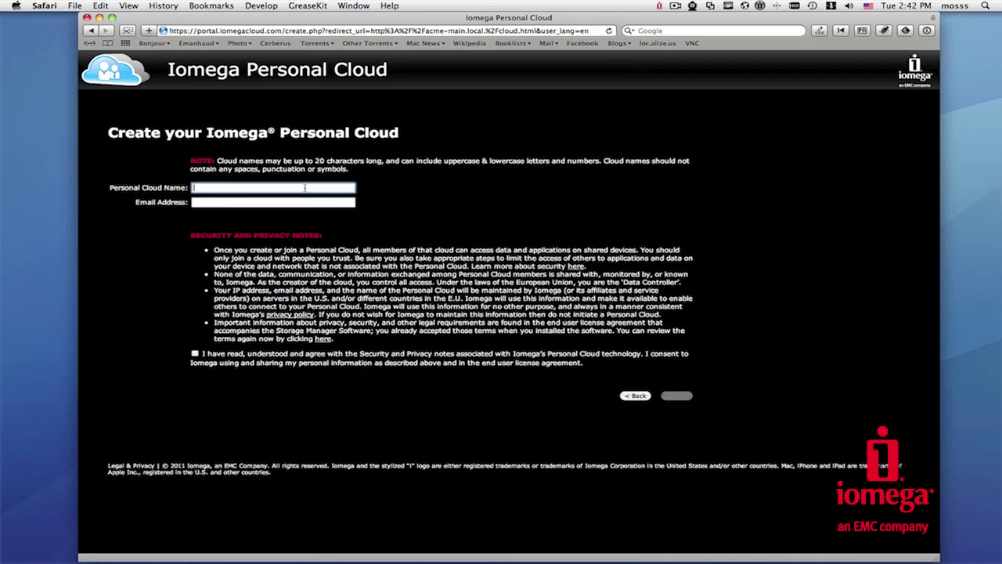
{"action": "type", "text": "AcmeCloud"}
{"action": "left_click", "coordinate": [274, 202]}
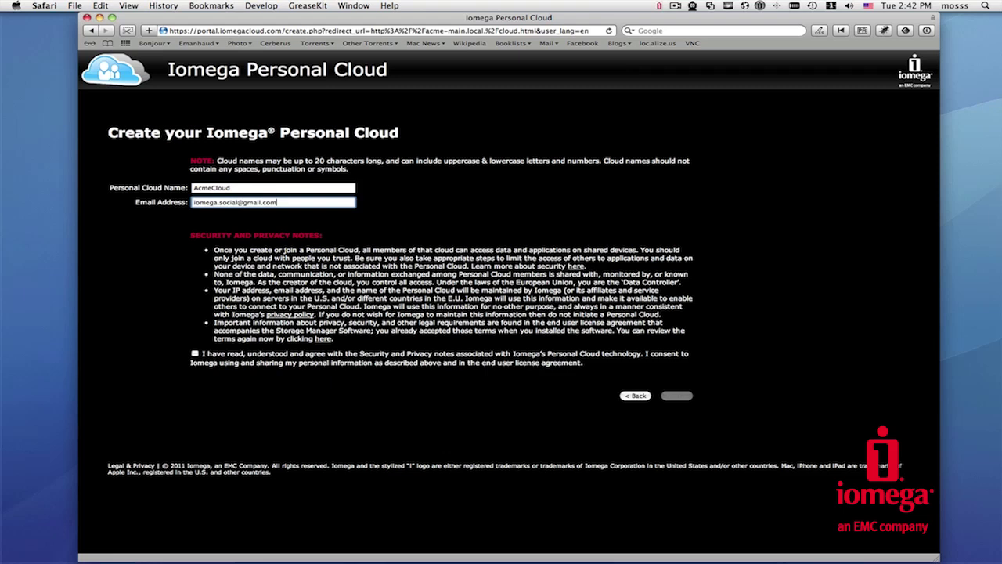
{"action": "left_click", "coordinate": [195, 353]}
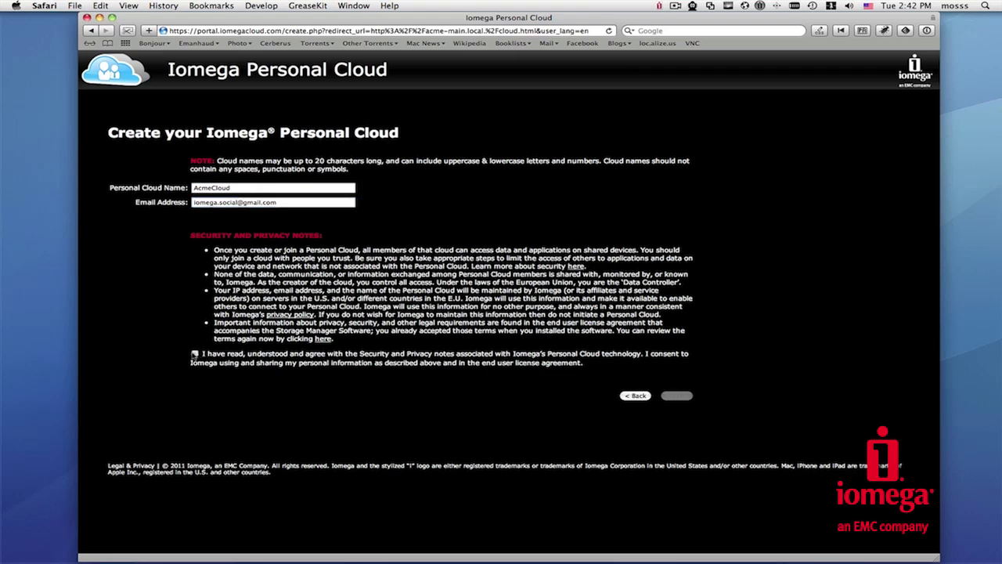
{"action": "left_click", "coordinate": [675, 396]}
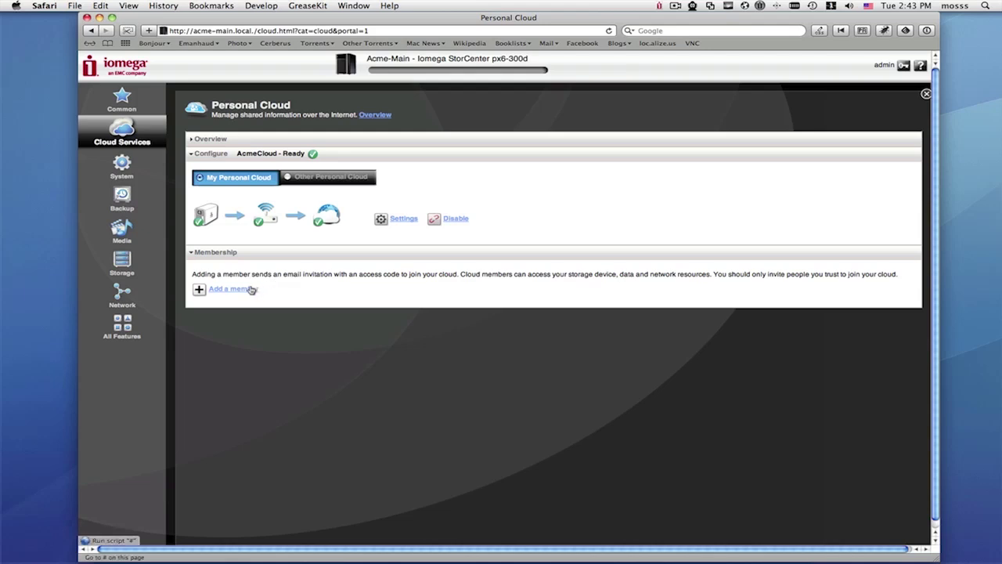
Step: Invite an AcmeCloud member described as Branch Office, pasting in their e-mail address
{"action": "left_click", "coordinate": [246, 288]}
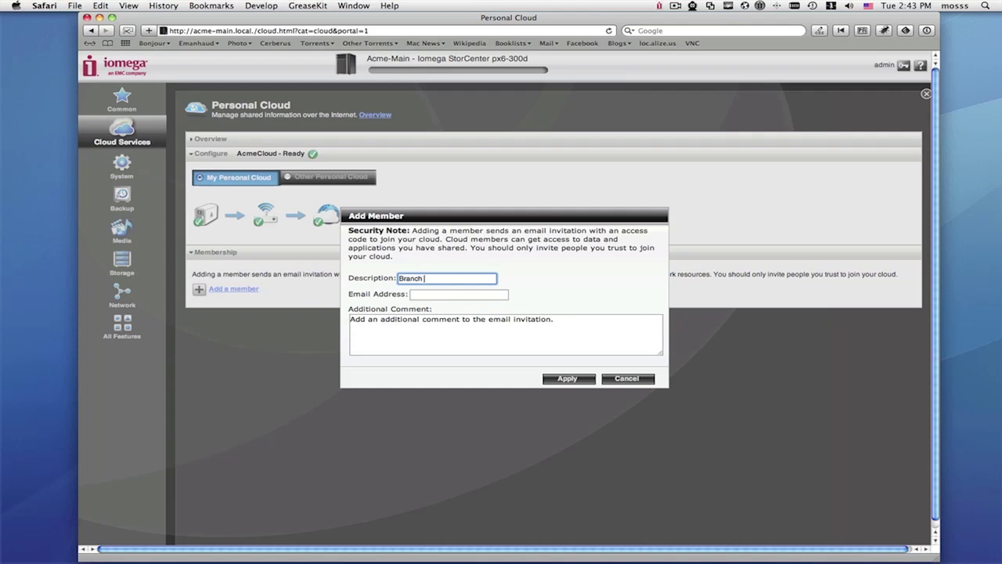
{"action": "type", "text": "Branch Office"}
{"action": "key", "text": "Tab"}
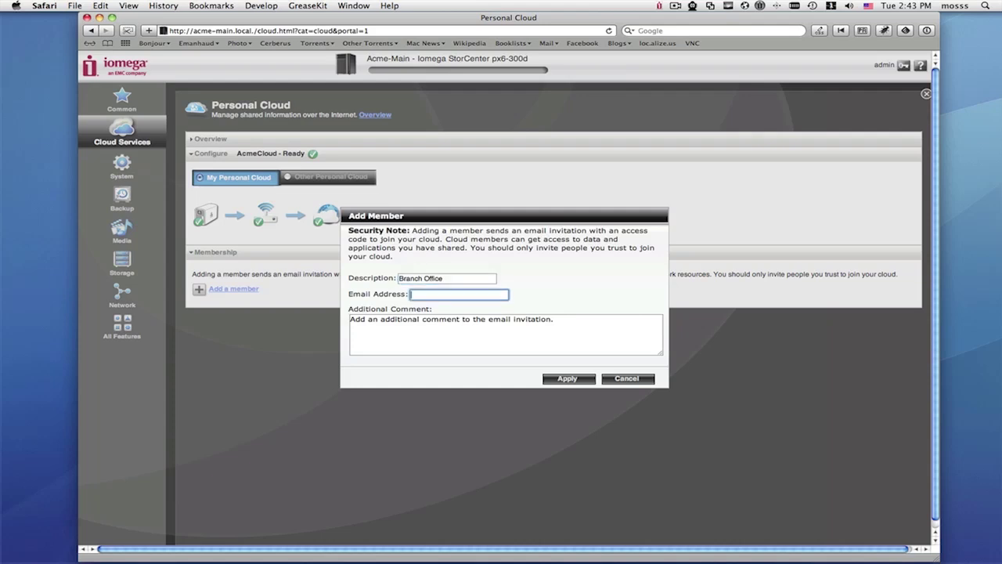
{"action": "key", "text": "super+v"}
{"action": "left_click", "coordinate": [566, 378]}
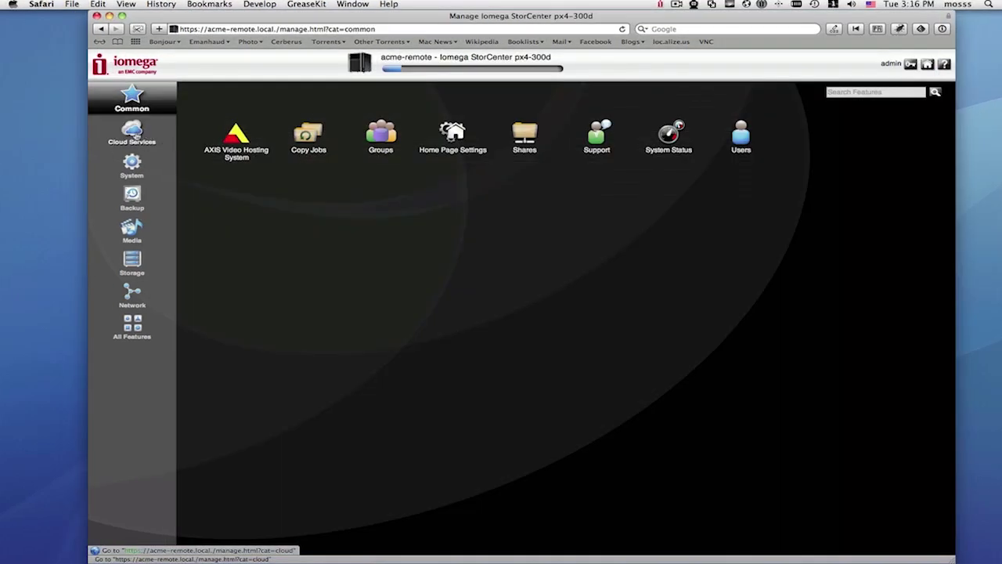
Step: Join acme-remote to the existing AcmeCloud using the pasted access code and High encryption
{"action": "left_click", "coordinate": [137, 134]}
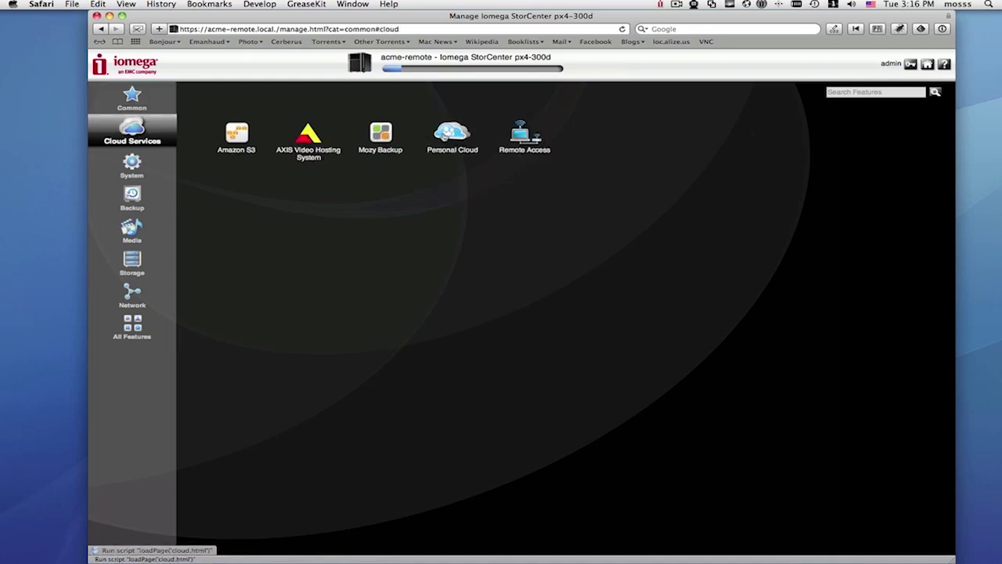
{"action": "left_click", "coordinate": [444, 133]}
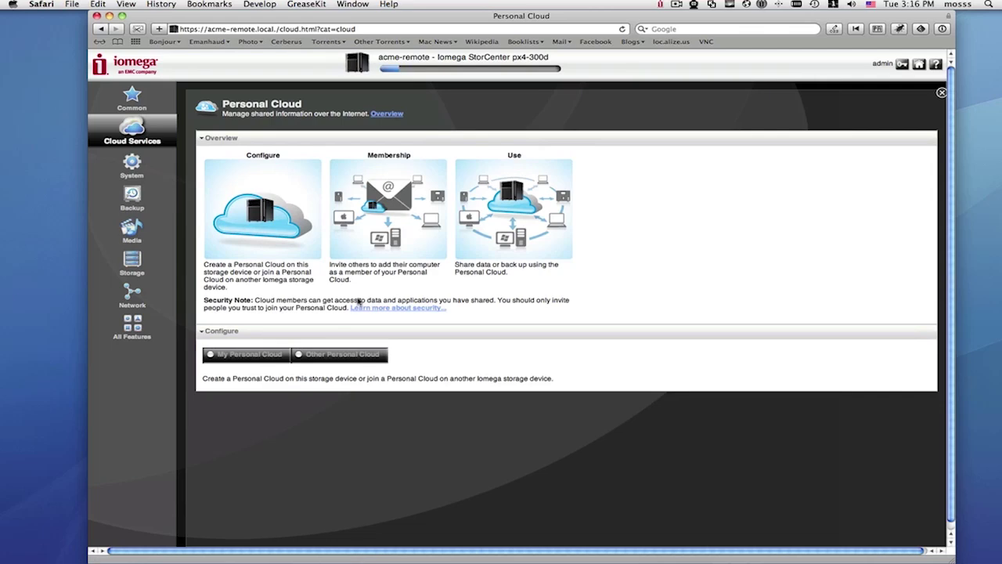
{"action": "left_click", "coordinate": [329, 356]}
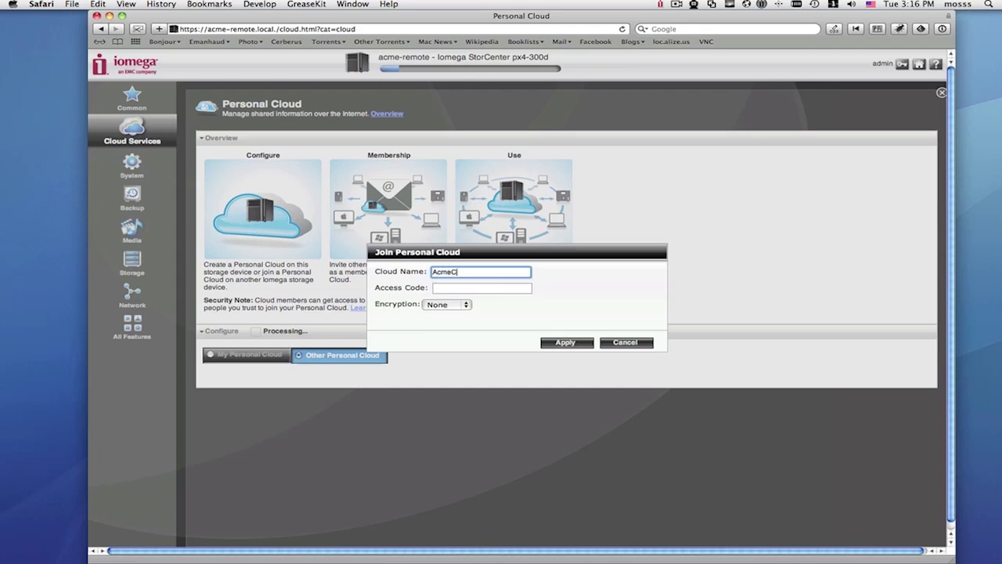
{"action": "key", "text": "Tab"}
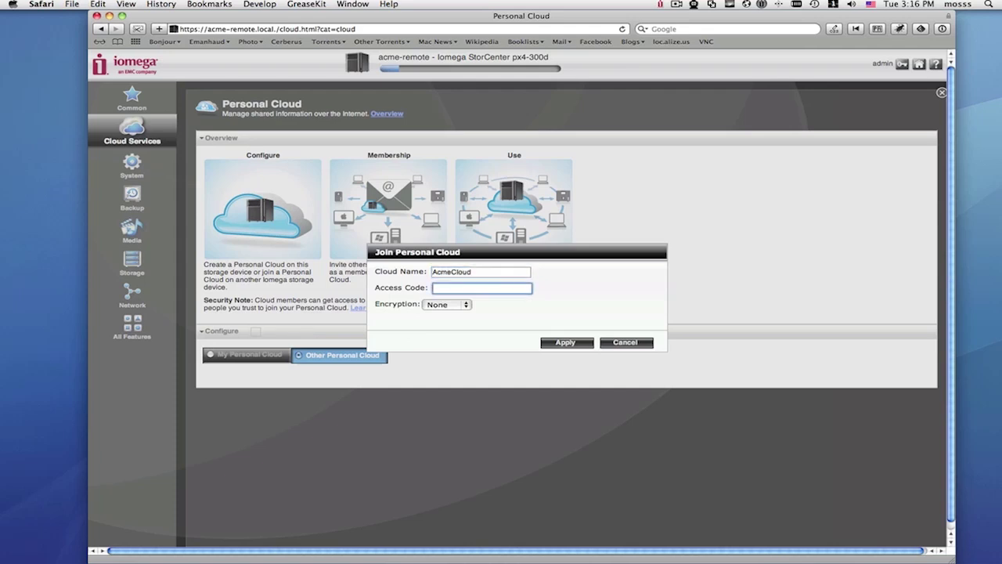
{"action": "left_click", "coordinate": [467, 305]}
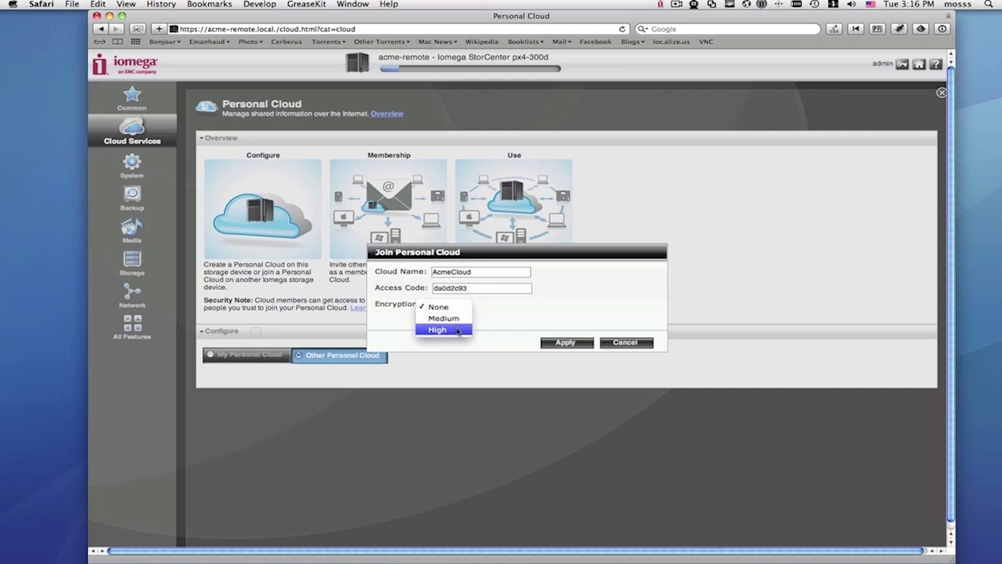
{"action": "left_click", "coordinate": [458, 330]}
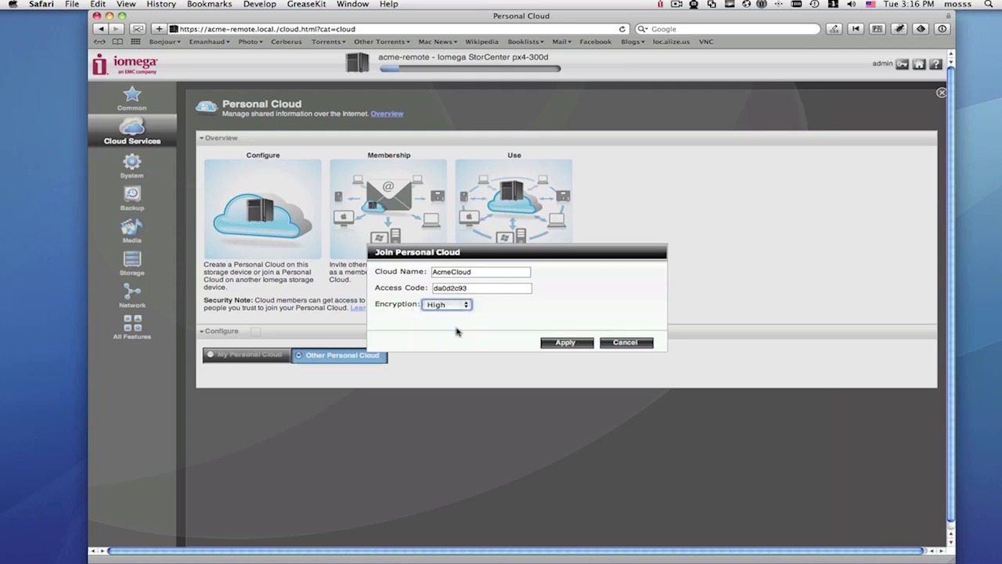
{"action": "left_click", "coordinate": [555, 343]}
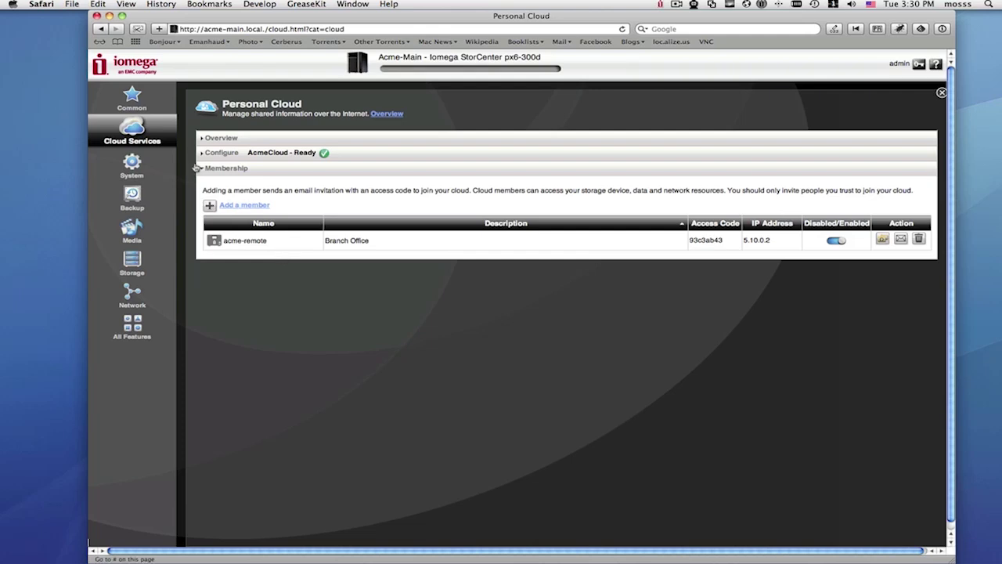
Step: Go back to Acme-Main's Common features page
{"action": "left_click", "coordinate": [131, 97]}
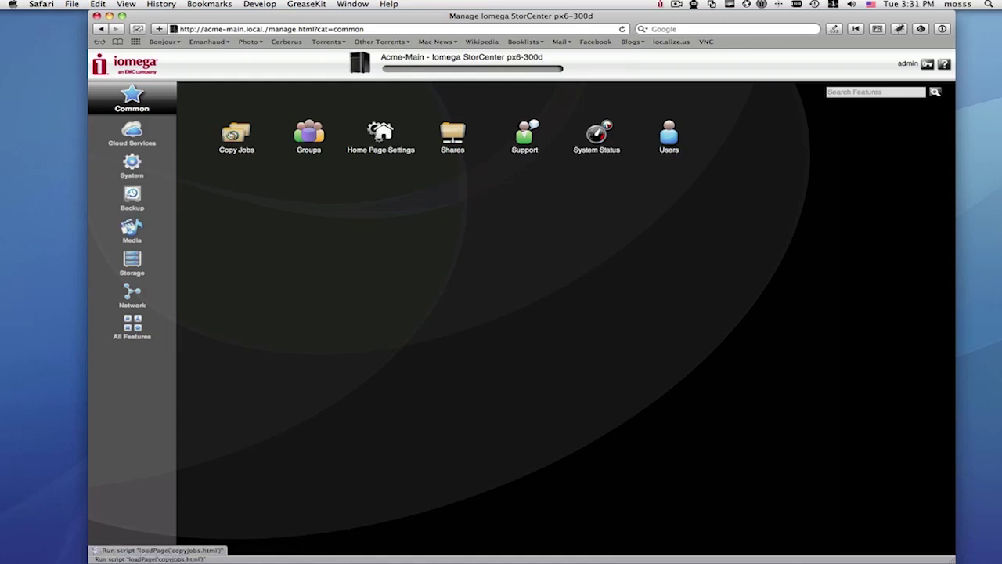
{"action": "left_click", "coordinate": [237, 148]}
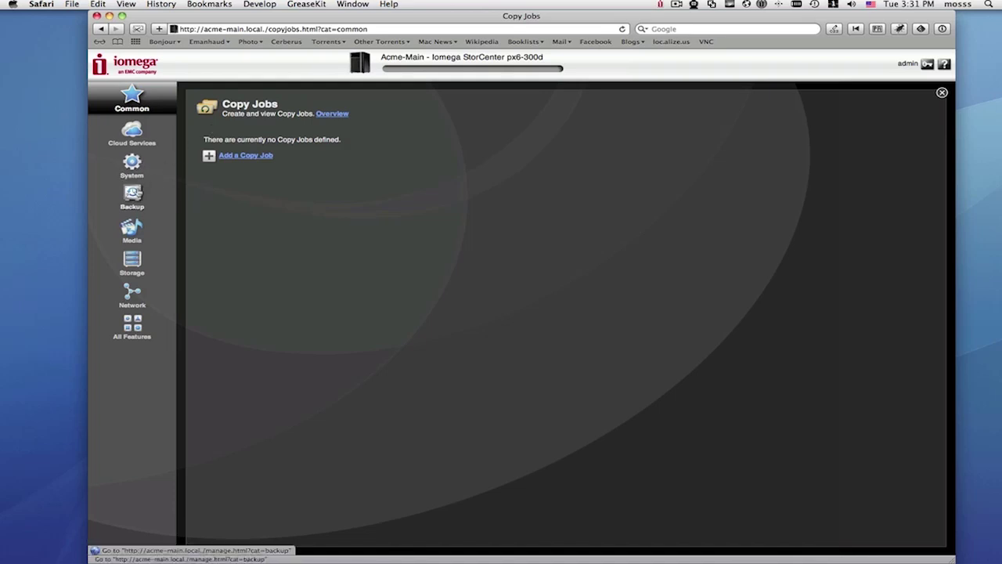
{"action": "left_click", "coordinate": [134, 195]}
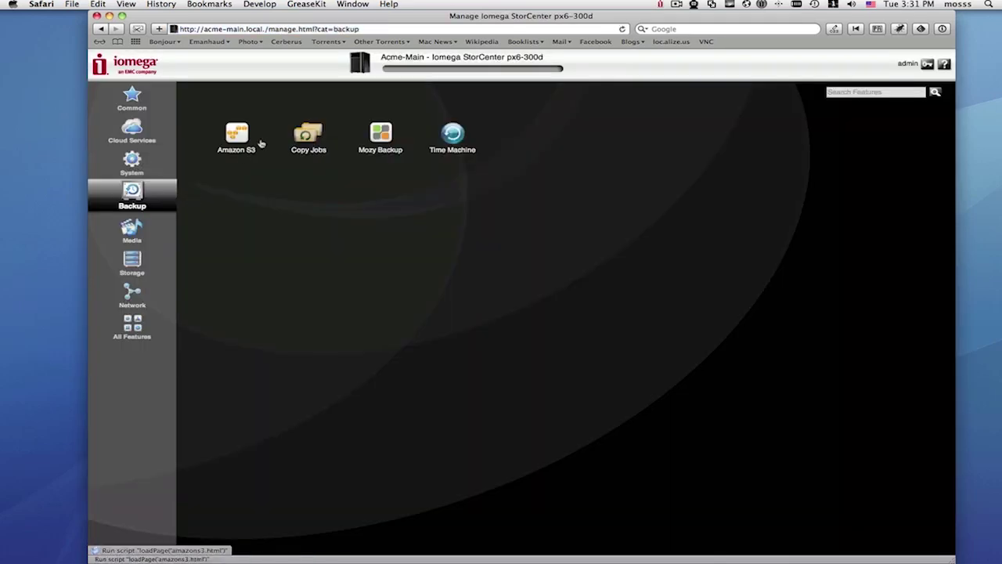
{"action": "left_click", "coordinate": [311, 141]}
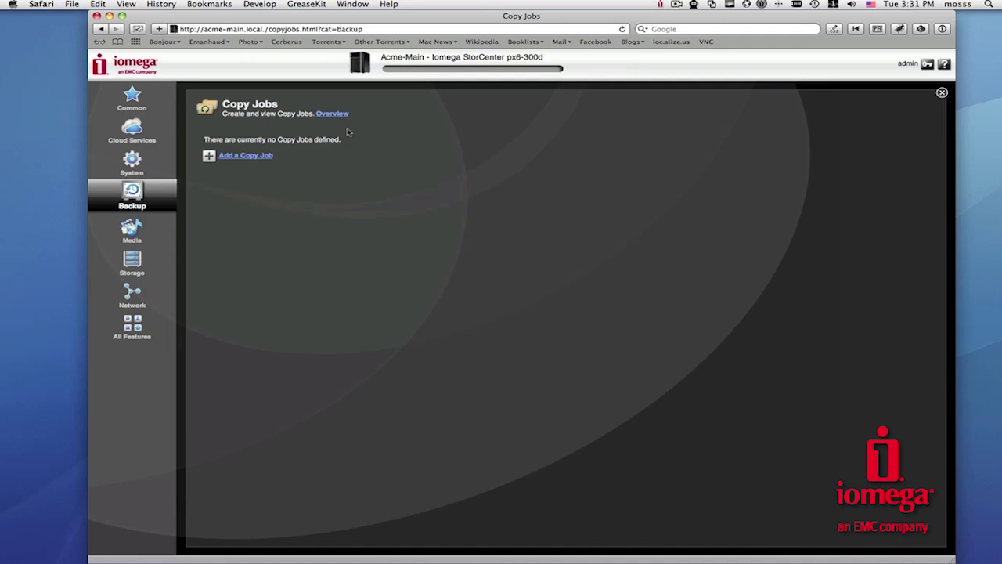
Step: Define a new copy job named 'Main to Second' with Documents as the folder to copy
{"action": "left_click", "coordinate": [270, 155]}
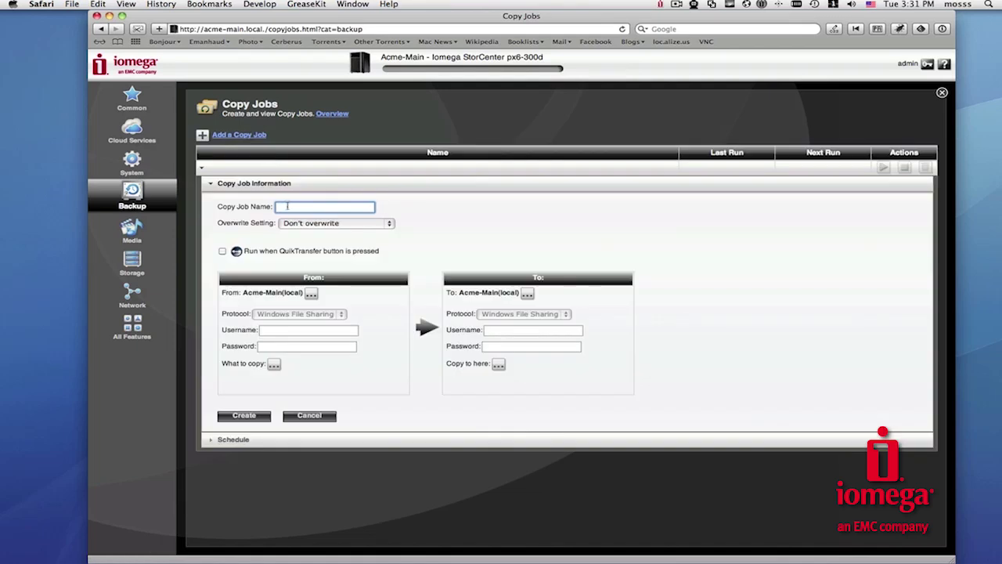
{"action": "type", "text": "Main to Second"}
{"action": "left_click", "coordinate": [406, 243]}
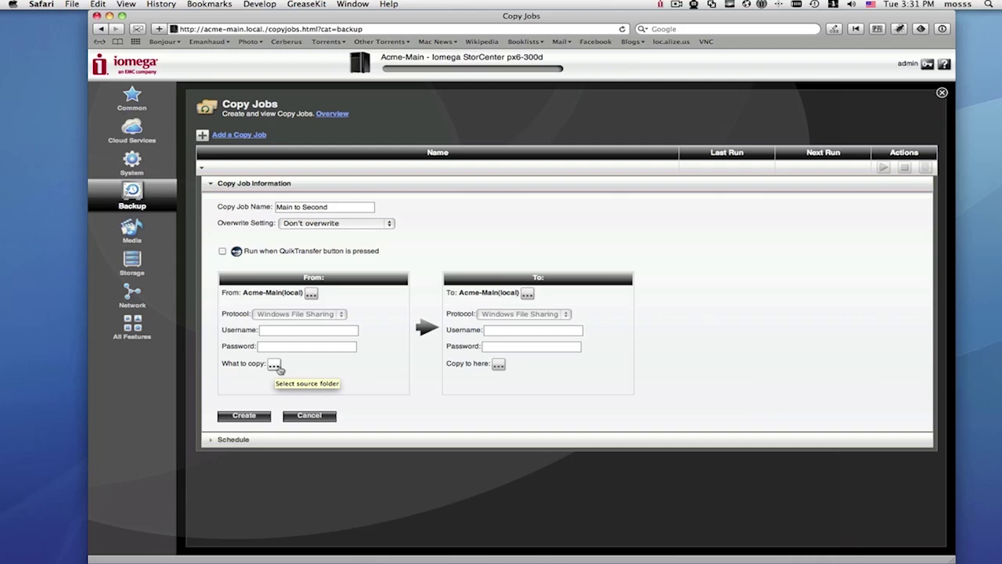
{"action": "left_click", "coordinate": [274, 365]}
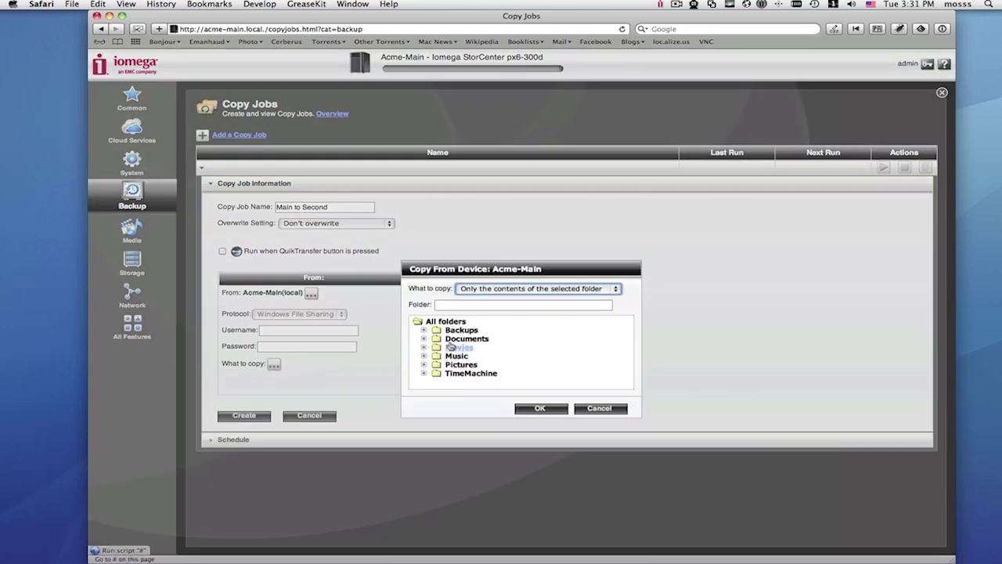
{"action": "left_click", "coordinate": [465, 338]}
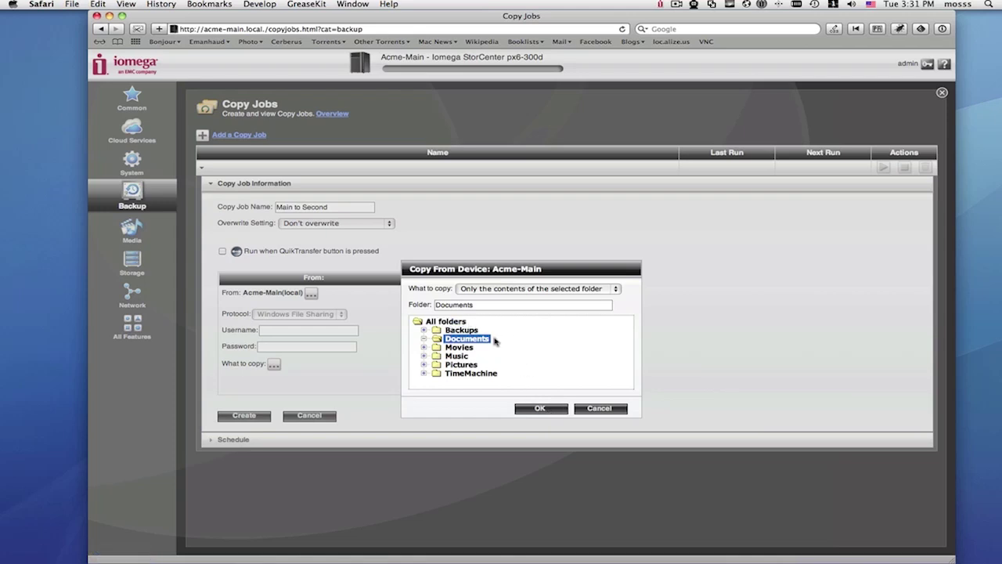
Step: Confirm Documents as the source and set ACME-REMOTE as the destination device
{"action": "left_click", "coordinate": [539, 408]}
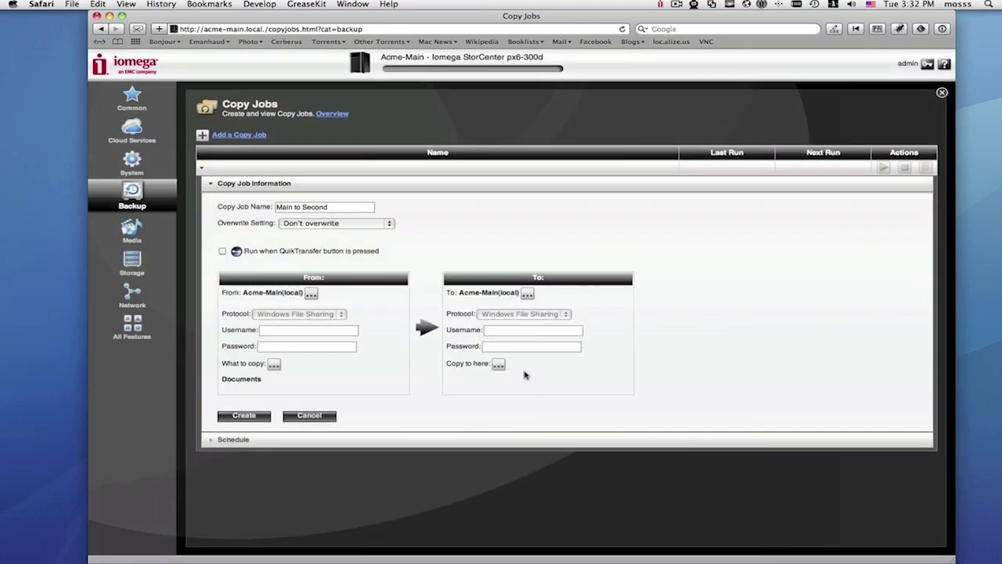
{"action": "left_click", "coordinate": [526, 293]}
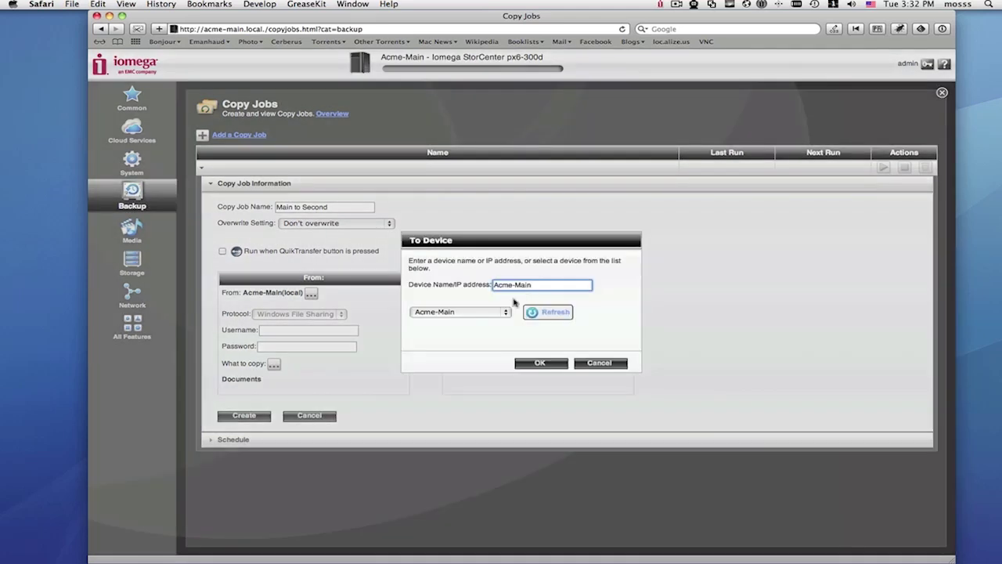
{"action": "left_click", "coordinate": [505, 315]}
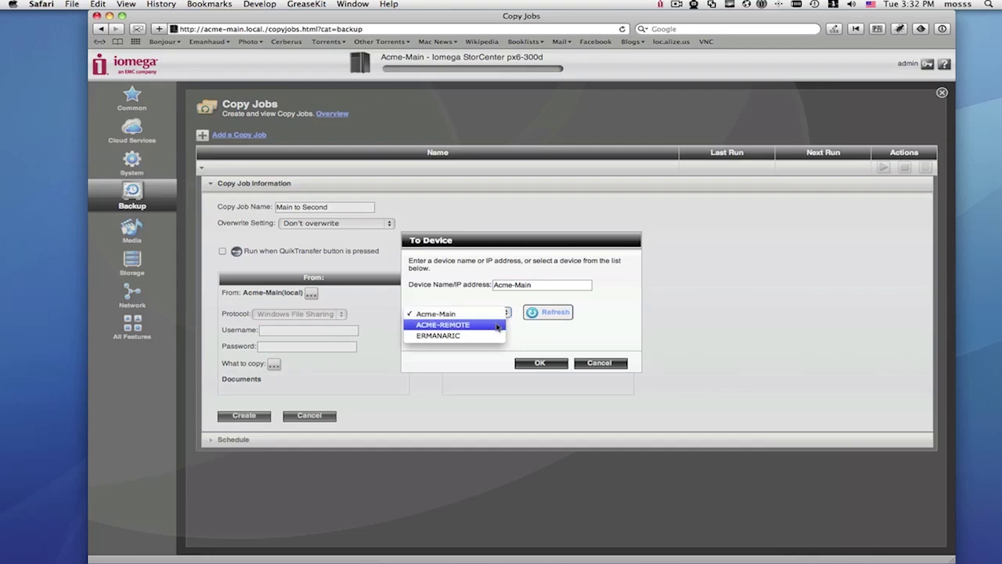
{"action": "left_click", "coordinate": [499, 325]}
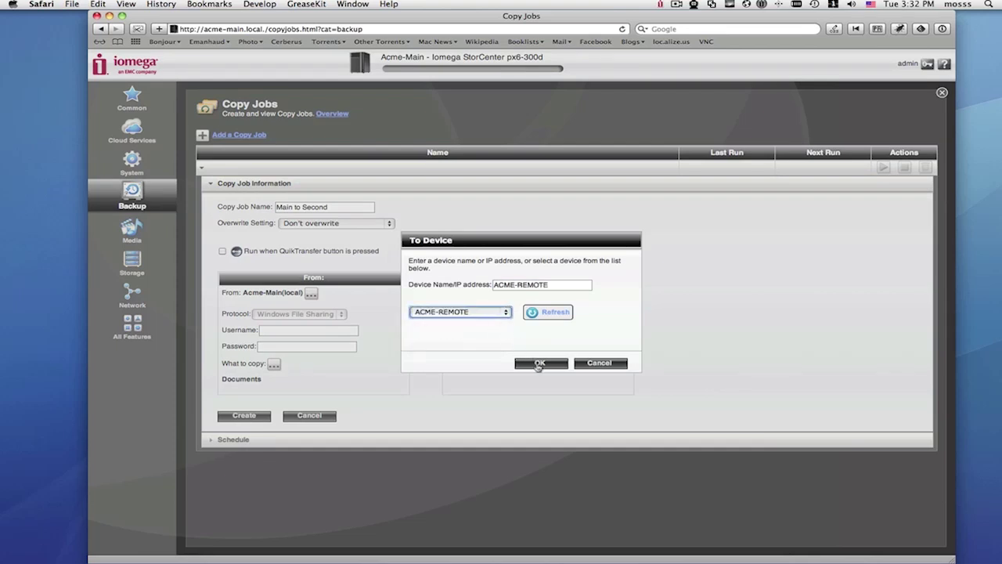
{"action": "left_click", "coordinate": [538, 364]}
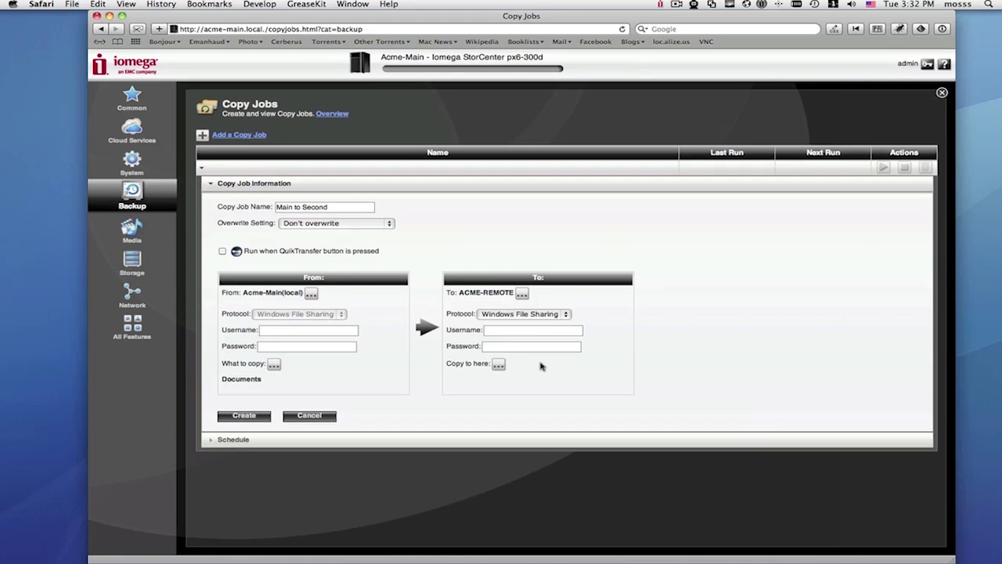
Step: Pick Documents on ACME-REMOTE as the destination folder and create the job
{"action": "left_click", "coordinate": [498, 364]}
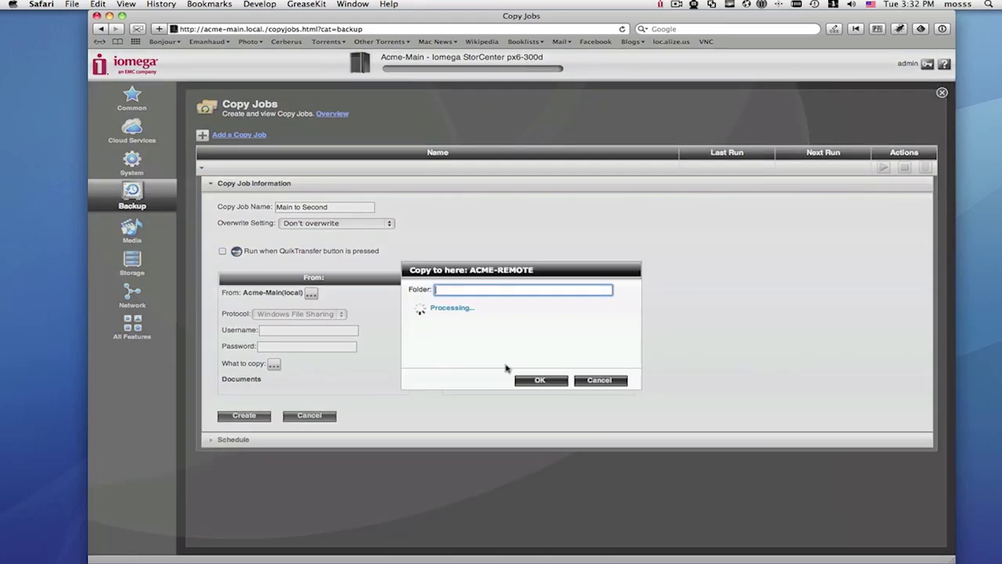
{"action": "left_click", "coordinate": [470, 315]}
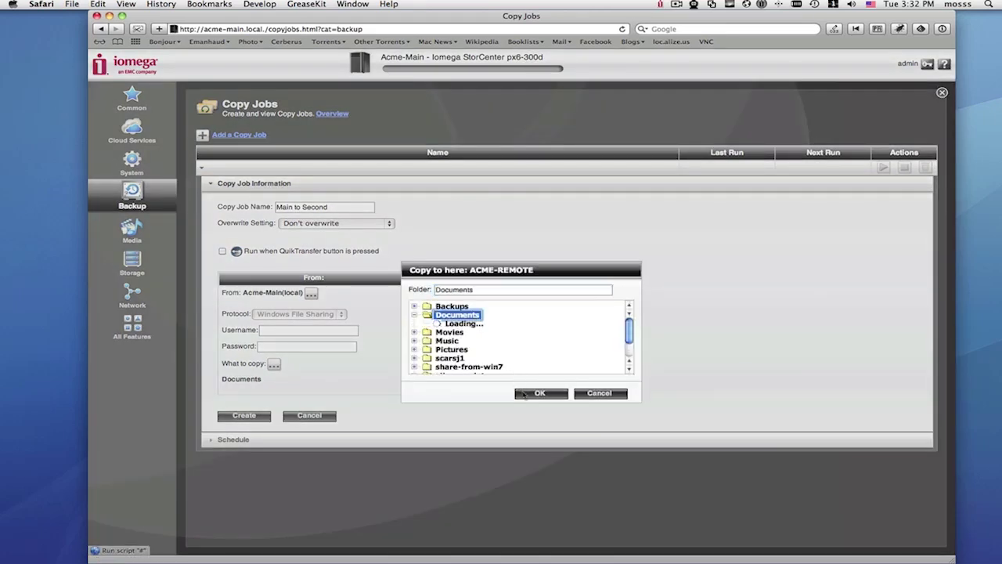
{"action": "left_click", "coordinate": [539, 393]}
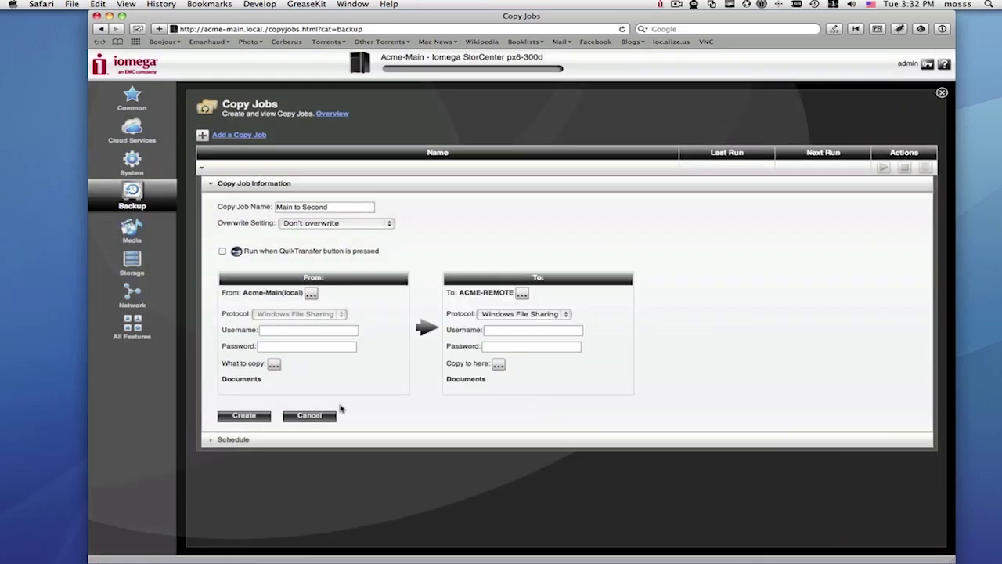
{"action": "left_click", "coordinate": [256, 416]}
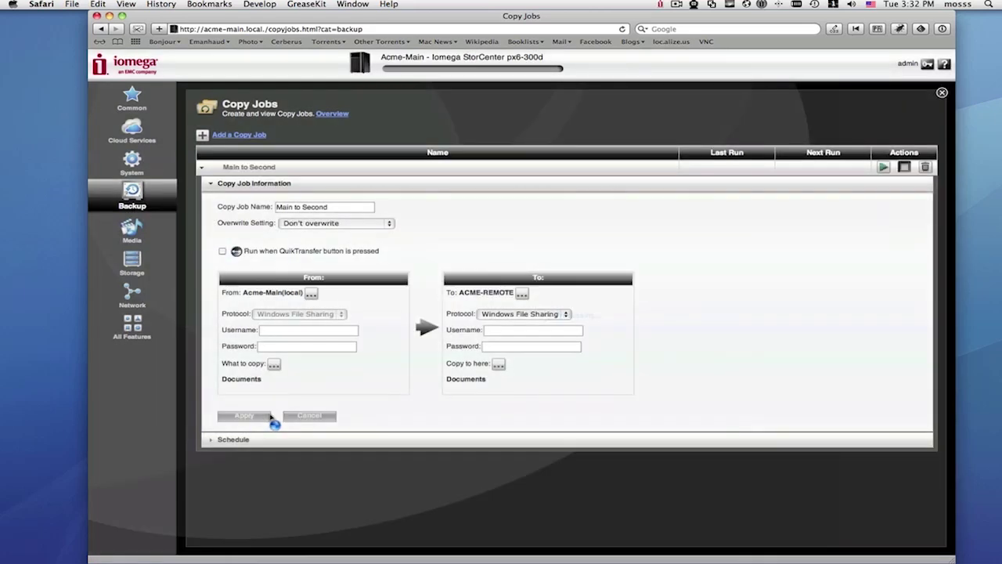
{"action": "left_click", "coordinate": [236, 443]}
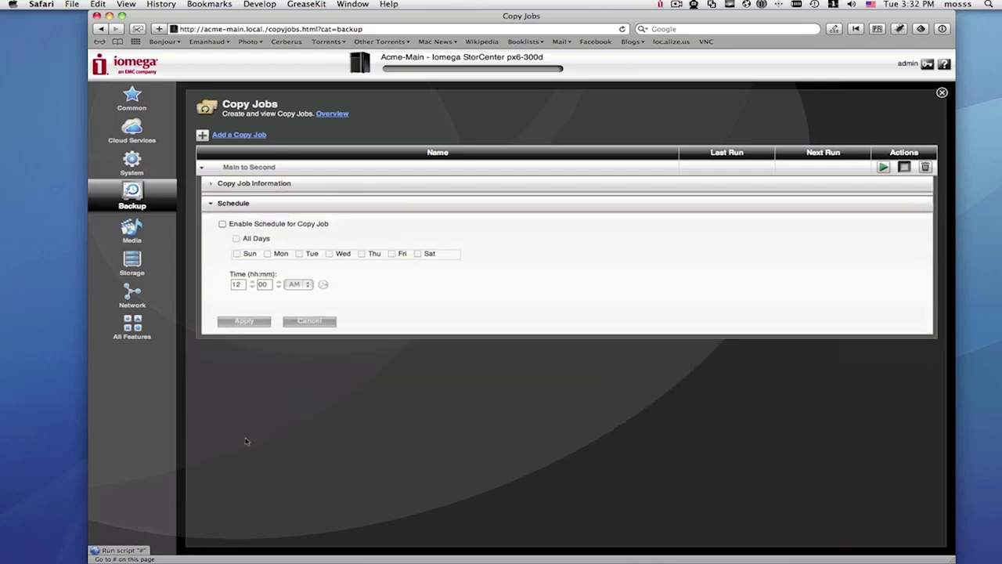
Step: Schedule Main to Second to run every day at 02:00 AM and apply
{"action": "left_click", "coordinate": [223, 220]}
{"action": "left_click", "coordinate": [236, 235]}
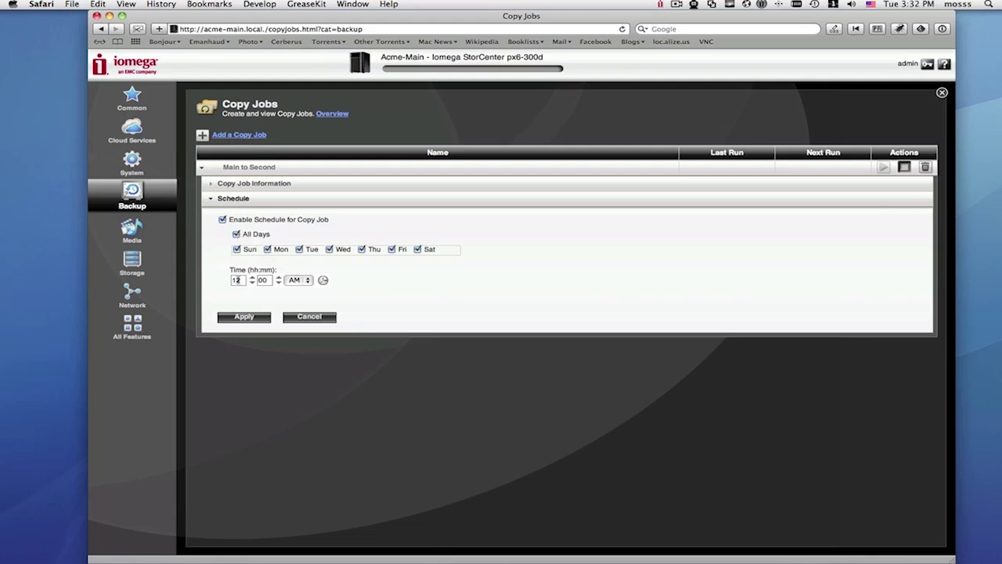
{"action": "left_click", "coordinate": [237, 280]}
{"action": "type", "text": "02"}
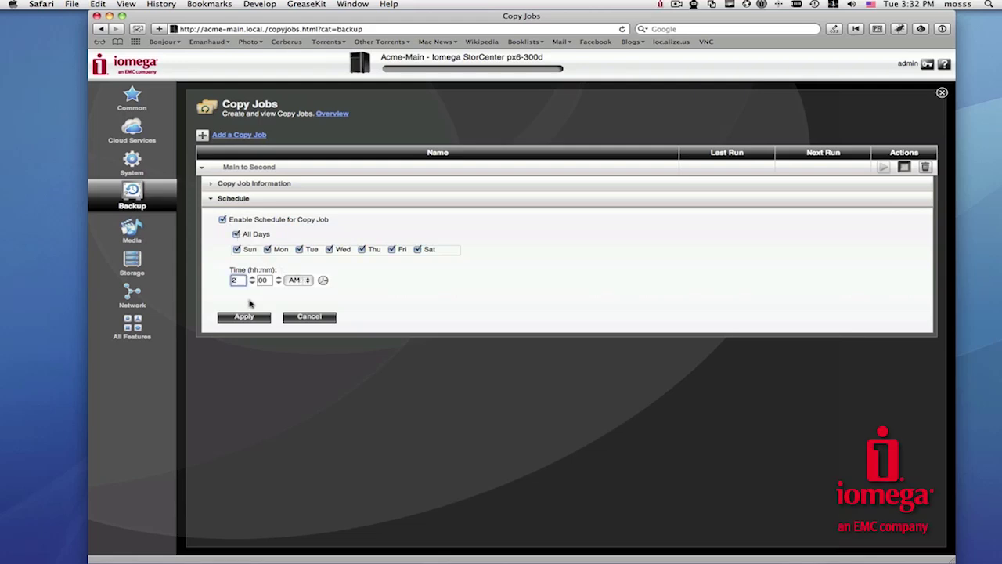
{"action": "left_click", "coordinate": [245, 317]}
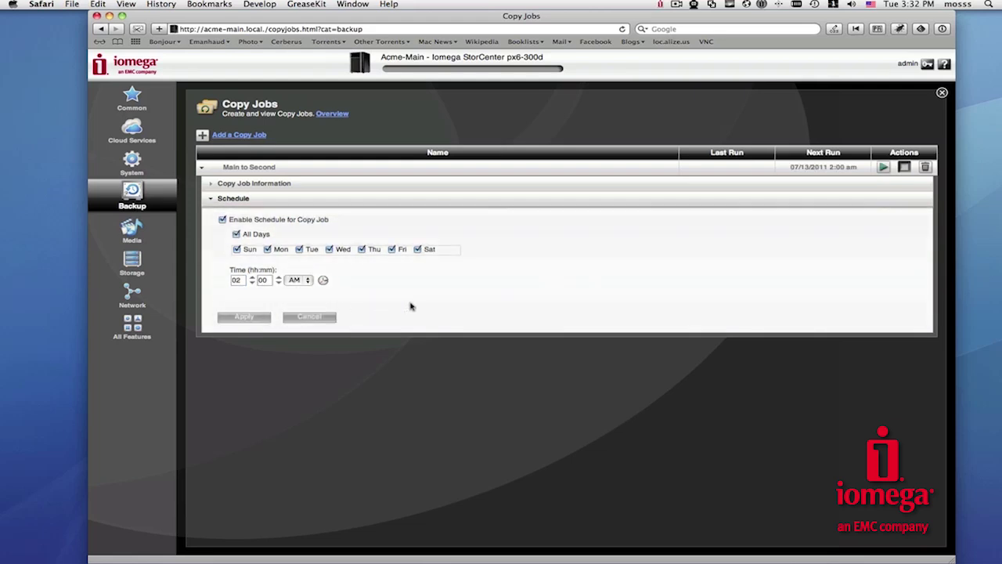